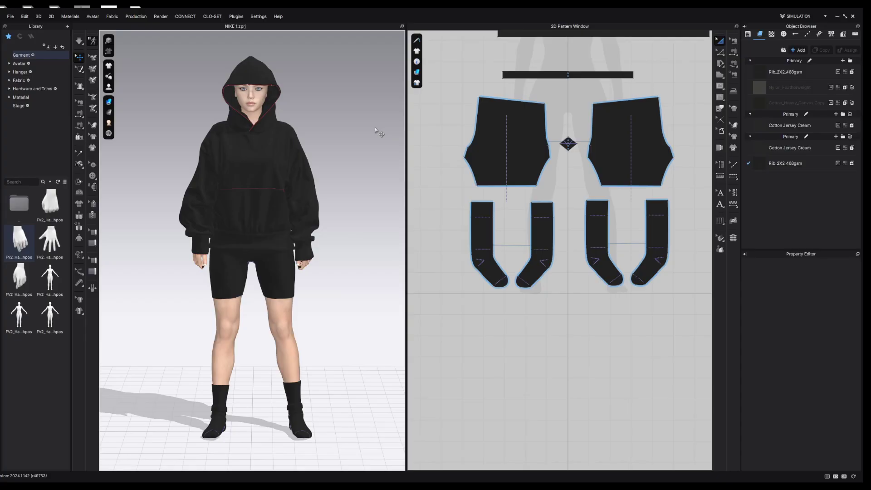
Open the Render window and review its image/video, camera, light and render properties
mouse_move(377, 143)
right_down()
mouse_move(279, 141)
mouse_move(384, 140)
mouse_move(318, 142)
mouse_move(379, 134)
right_up()
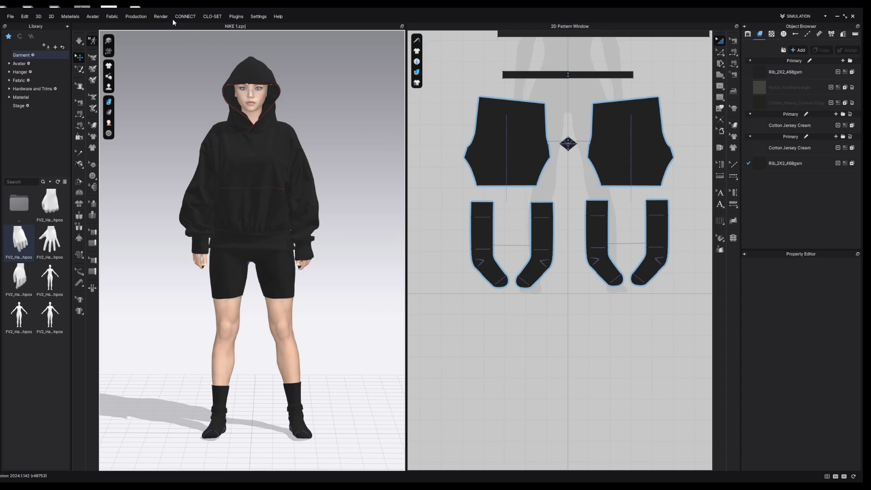
click(161, 17)
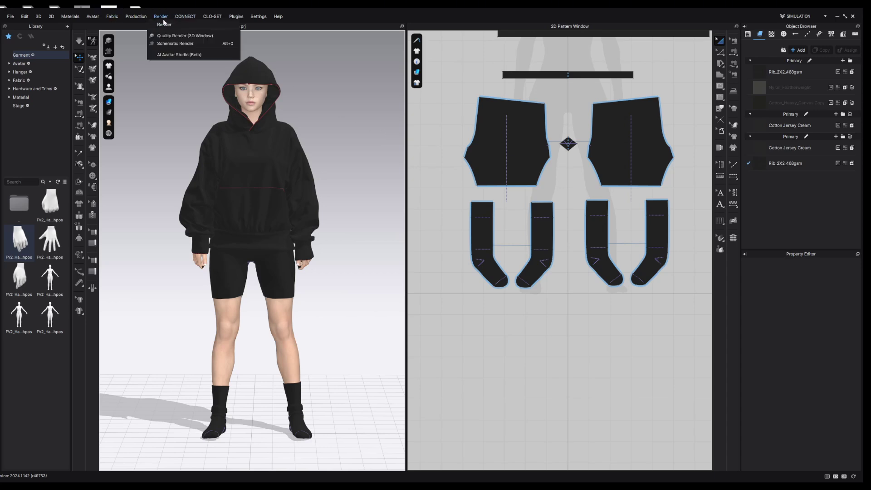
click(180, 24)
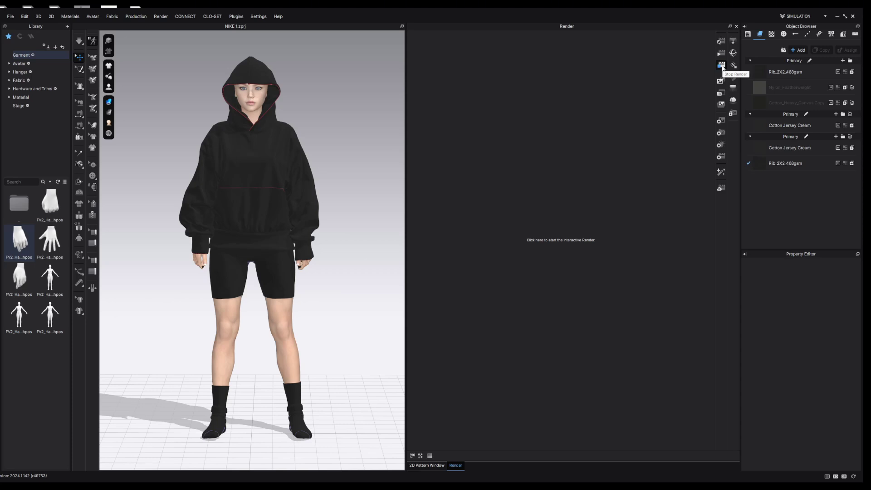
click(722, 121)
click(721, 133)
click(722, 144)
click(721, 156)
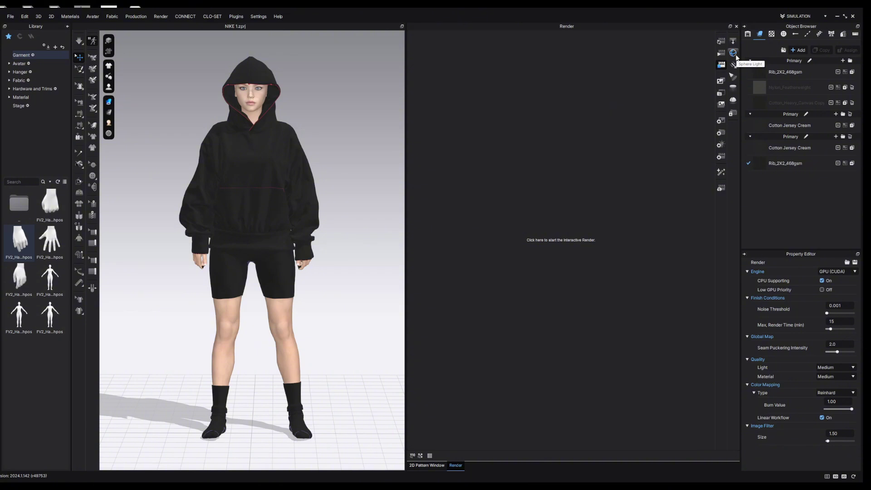
Run an interactive render of the dressed avatar from the front and stop it
scroll(317, 239, down, 2)
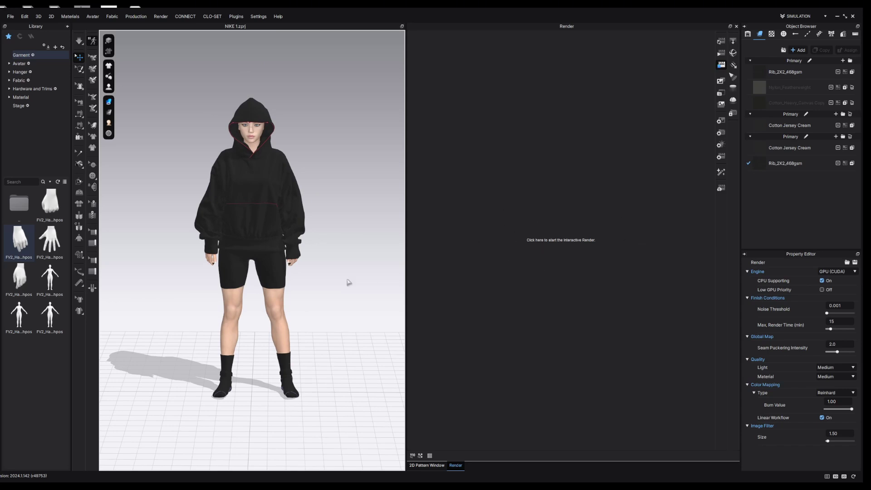
click(648, 251)
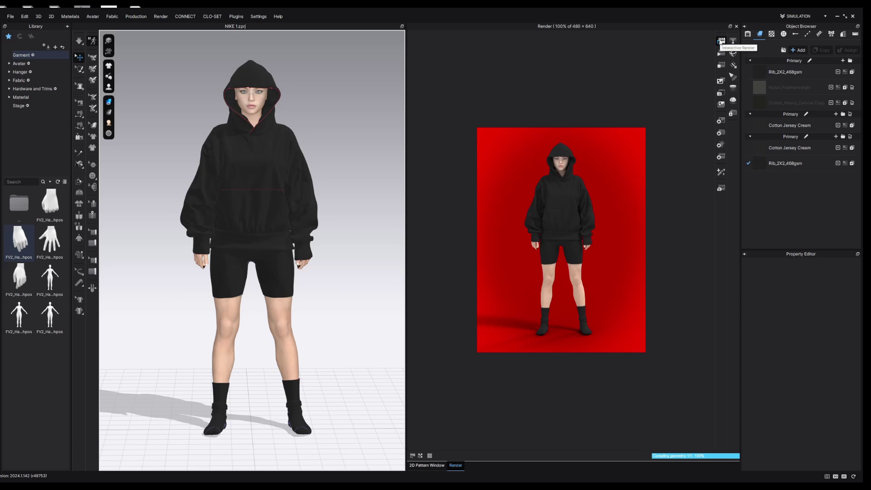
right_drag(363, 194, 273, 251)
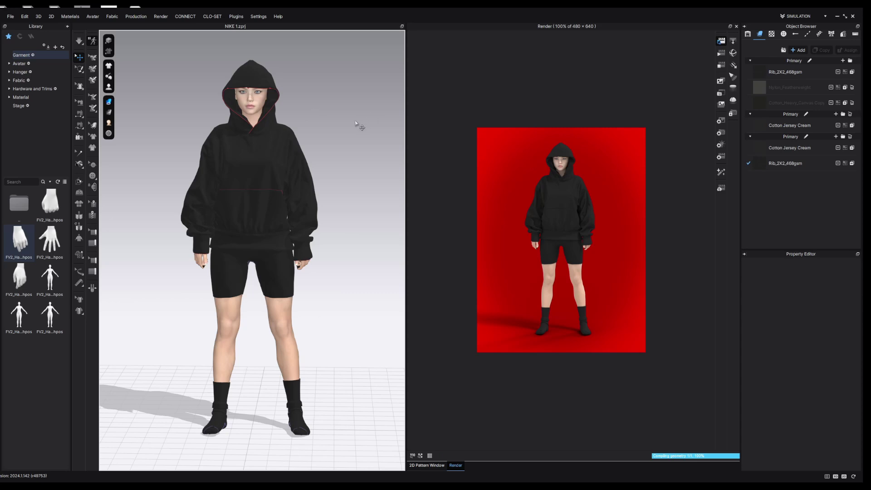
click(721, 66)
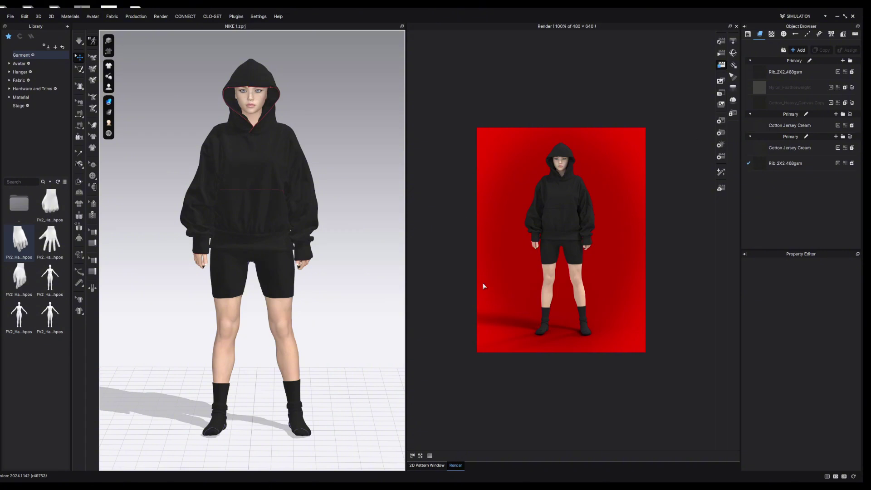
Open the image/video properties and examine the output type, viewpoint, colorway and image size options
click(722, 122)
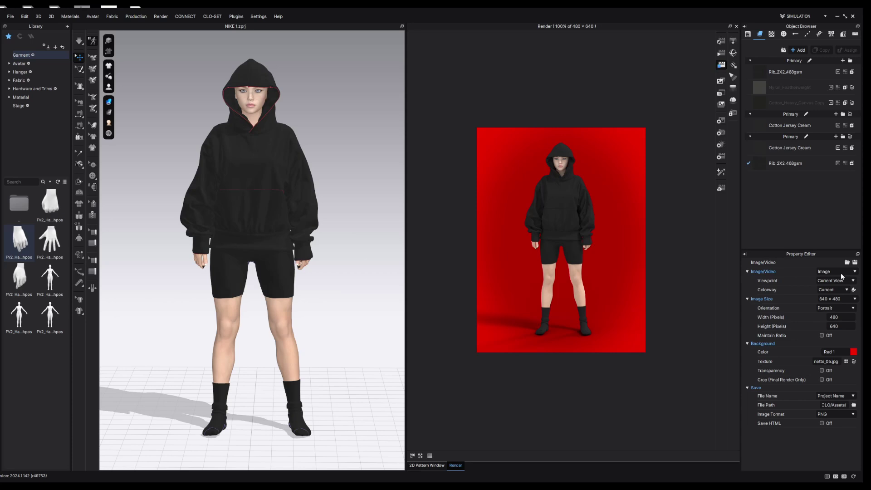
click(855, 272)
click(846, 282)
click(844, 286)
click(836, 297)
click(836, 301)
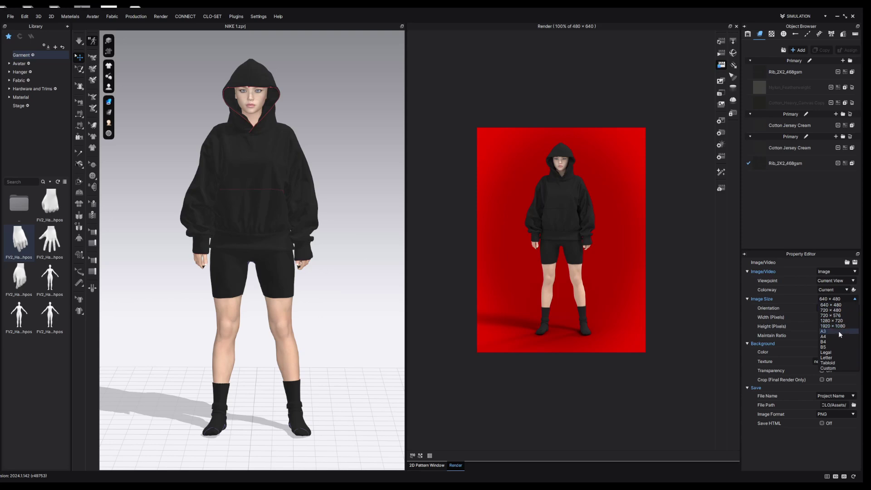
click(831, 305)
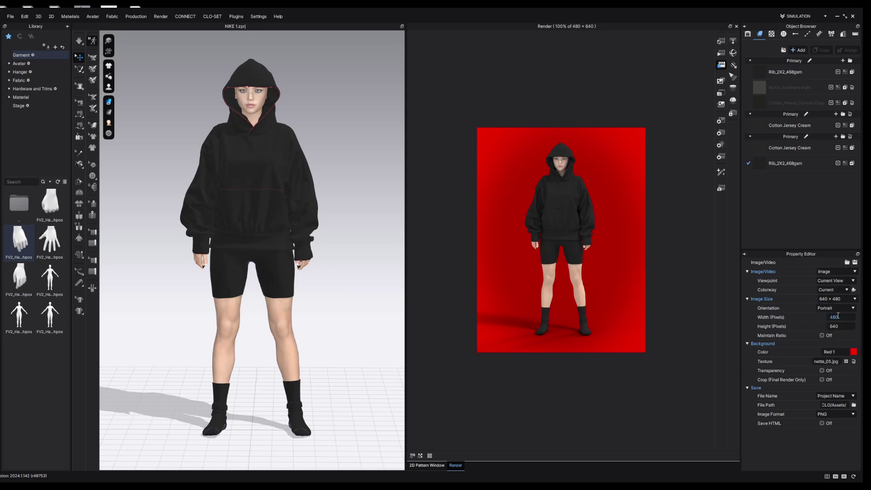
Set the render image's width and height to 3500 pixels each and collapse the image/video and image size settings
double_click(846, 317)
text(2)
key(BackSpace)
text(3500)
key(Tab)
key(BackSpace)
text(3500)
key(Return)
click(747, 271)
click(747, 279)
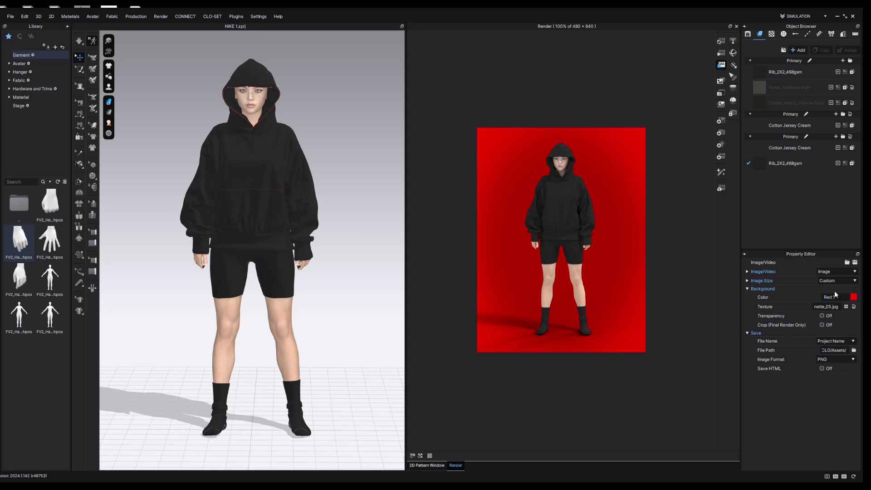
Change the render background colour to dark grey 444242
scroll(248, 250, down, 2)
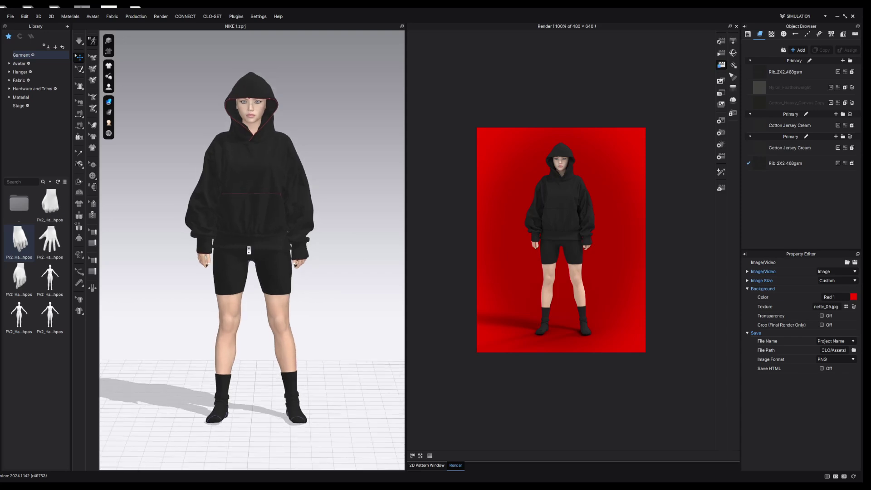
click(854, 297)
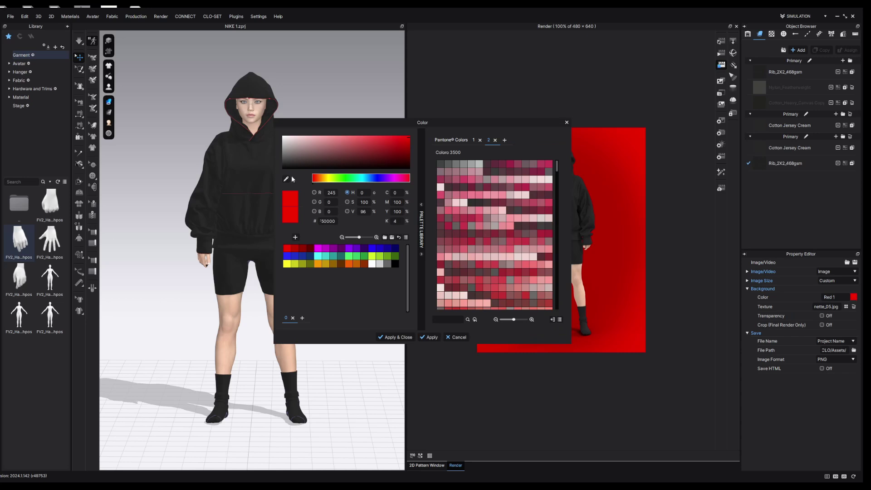
drag(283, 154, 285, 163)
click(395, 337)
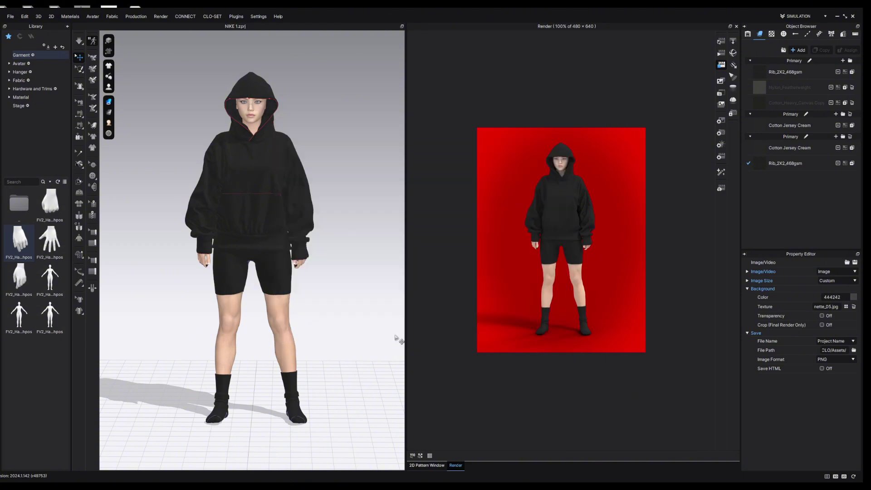
Apply Diagonal_02.jpg as the render background texture
click(847, 307)
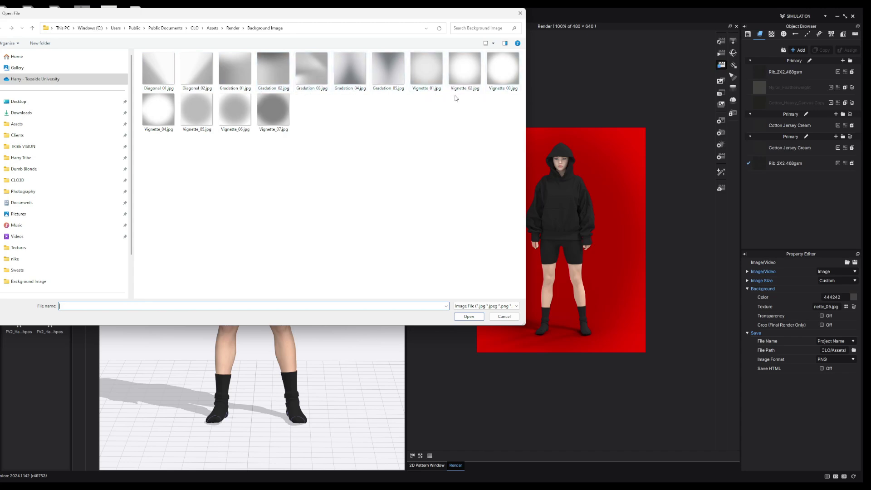
click(199, 78)
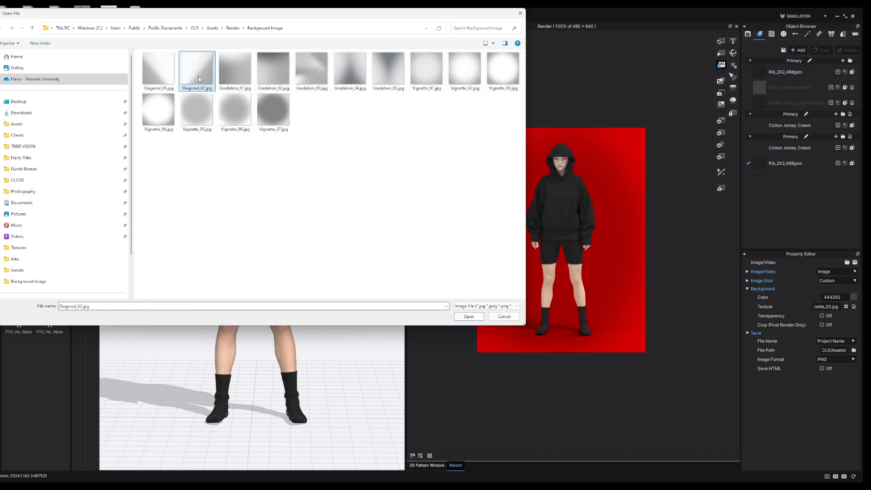
click(468, 317)
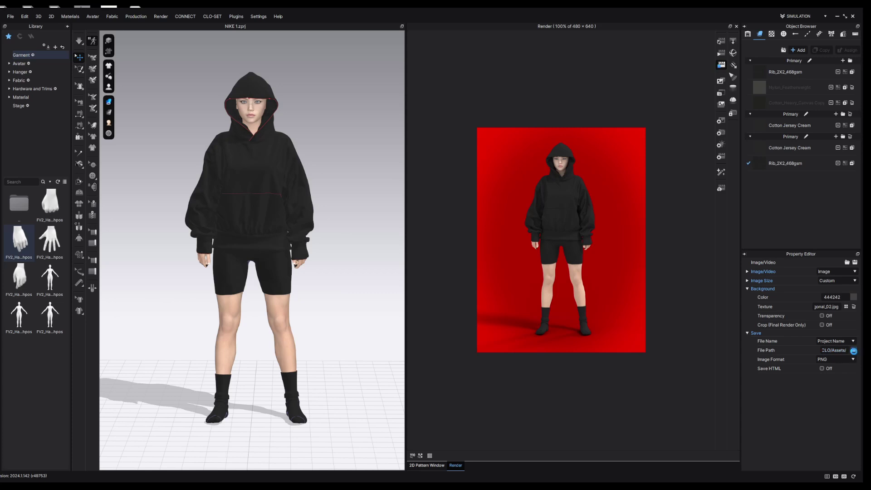
Review the save folder and save options for the rendered image
click(855, 351)
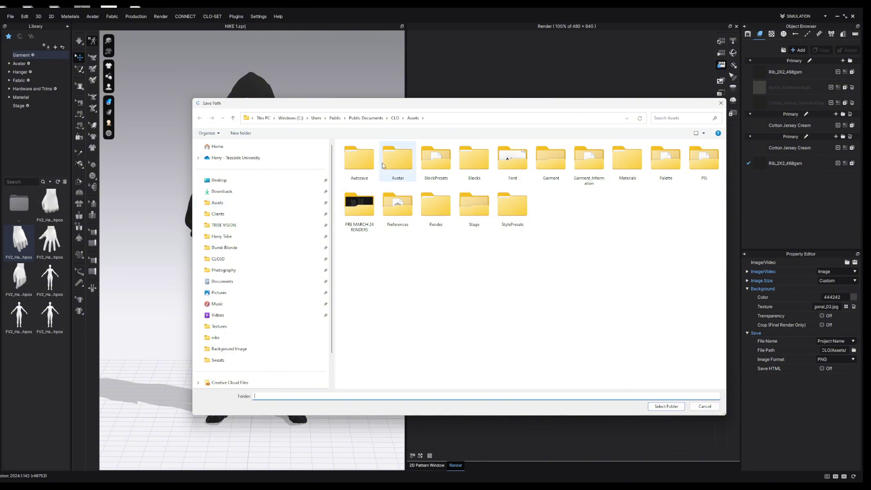
key(Return)
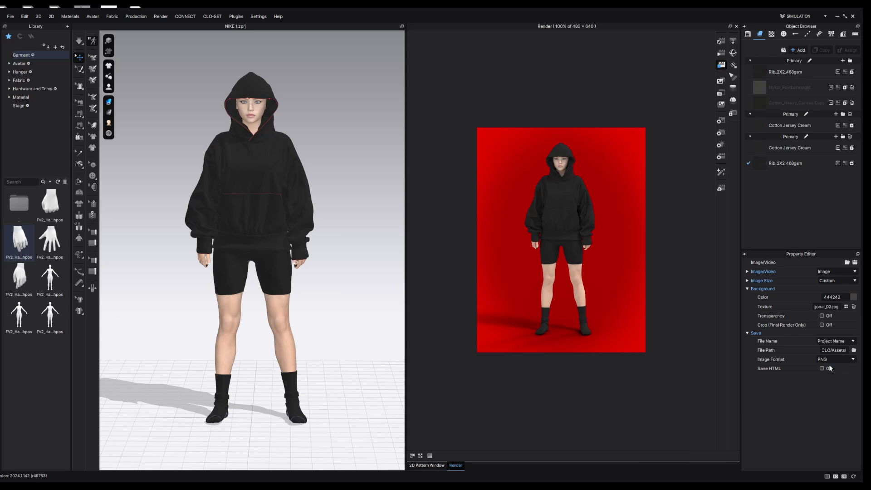
click(831, 370)
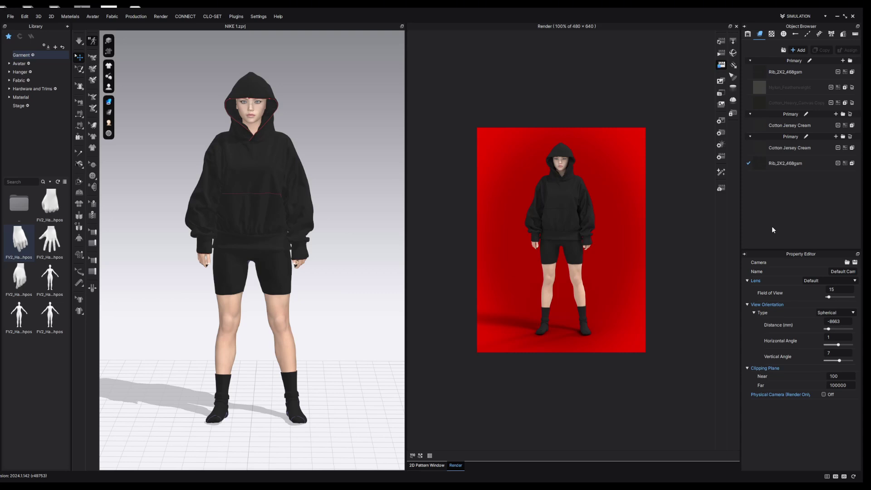
Restart the interactive render and set the camera's field of view to 16 with the default lens
click(721, 42)
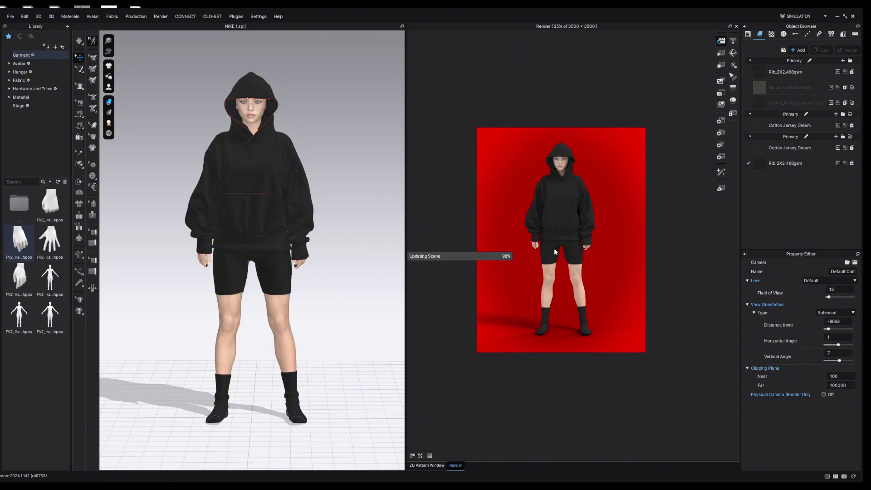
click(825, 281)
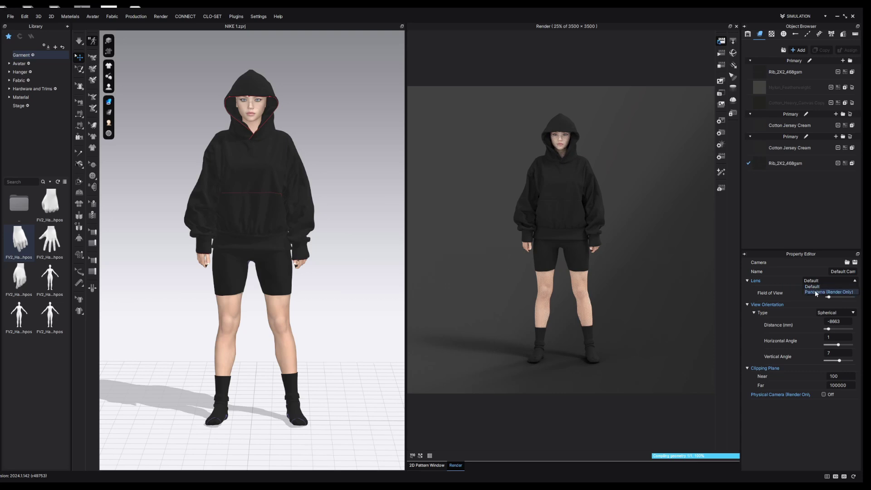
click(791, 282)
drag(830, 298, 829, 298)
drag(840, 360, 842, 360)
key(ctrl+z)
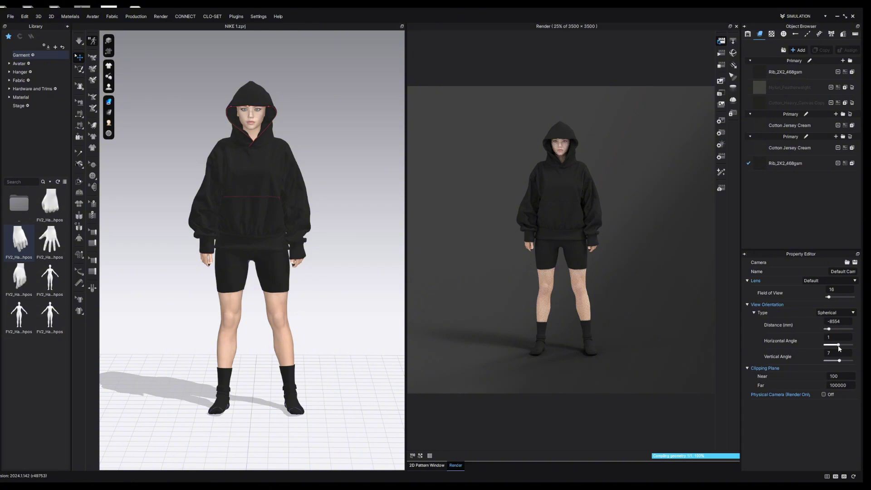
right_drag(338, 240, 399, 254)
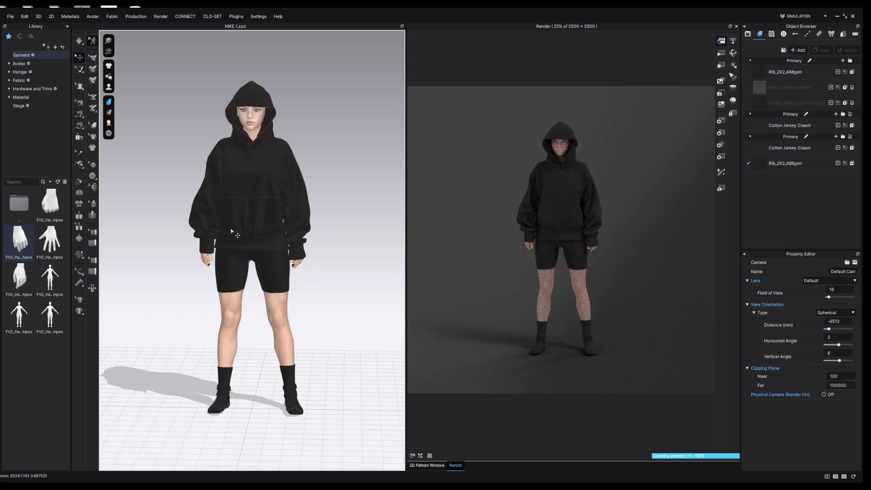
right_drag(313, 271, 313, 264)
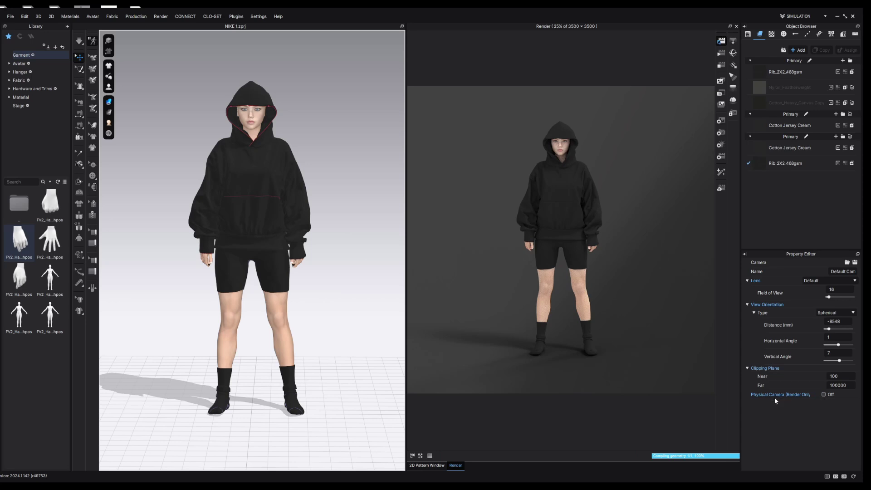
Turn on the physical camera for rendering, and enable its depth of field, focus by left click and effects
click(824, 394)
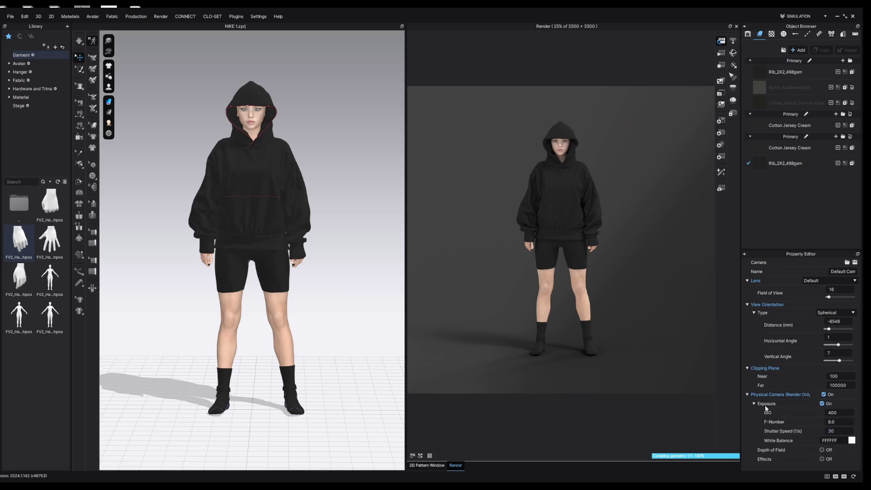
click(823, 450)
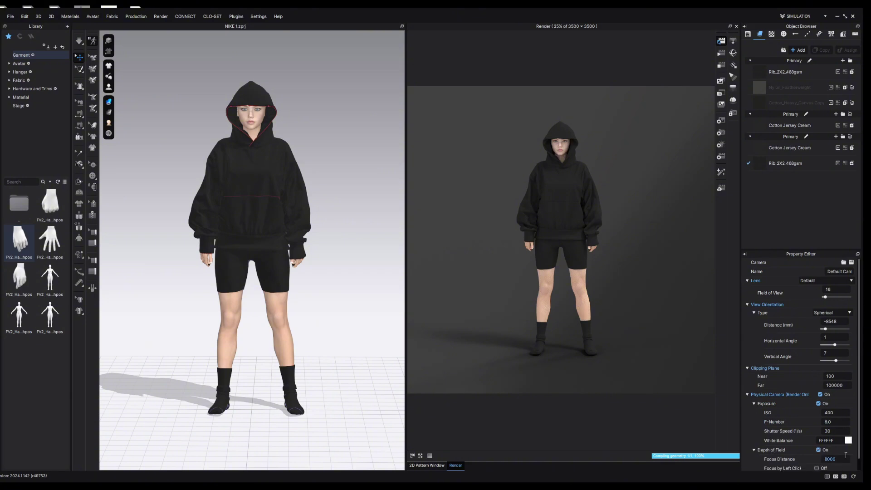
scroll(843, 454, down, 1)
click(837, 448)
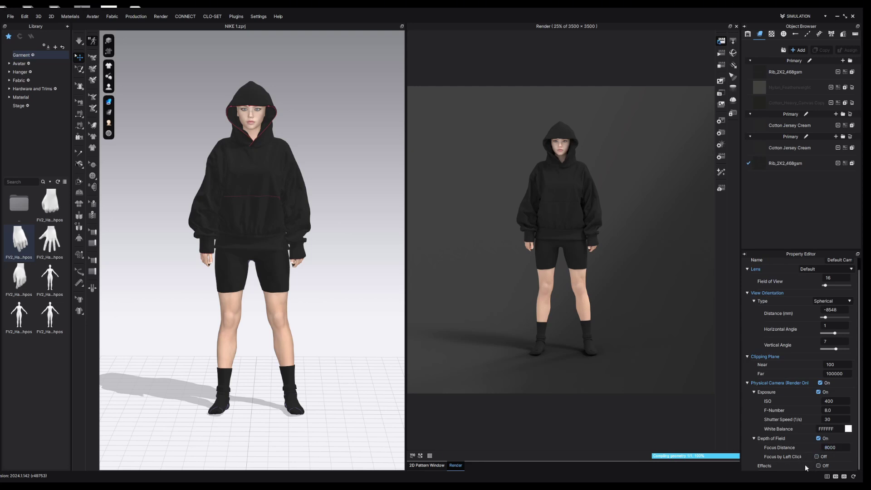
click(817, 457)
click(819, 466)
scroll(822, 454, down, 1)
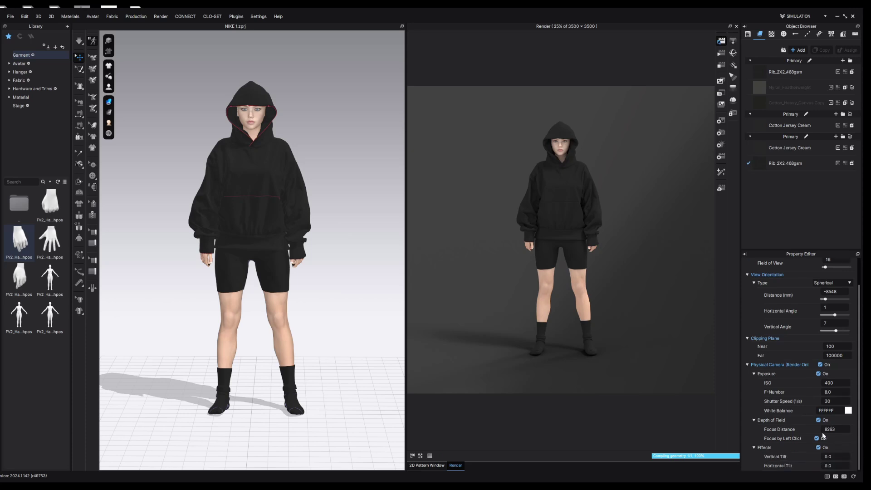
click(836, 457)
Add a rectangle light to the scene and raise it above the avatar's head
click(721, 145)
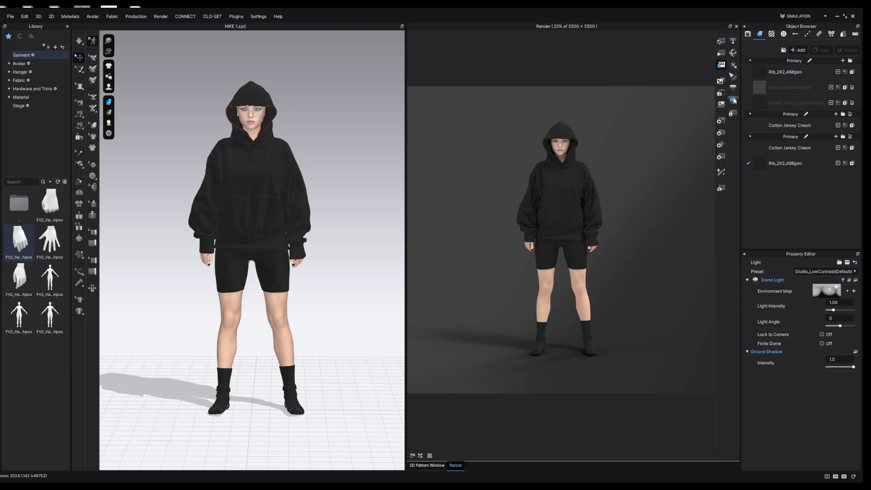
click(734, 42)
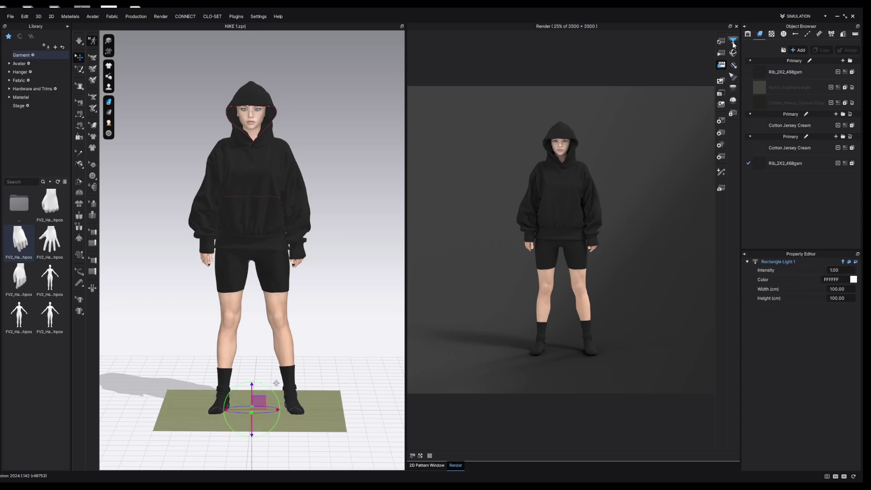
drag(262, 399, 288, 63)
Move the rectangle light in front of and above the avatar, tilted down towards the body
key(4)
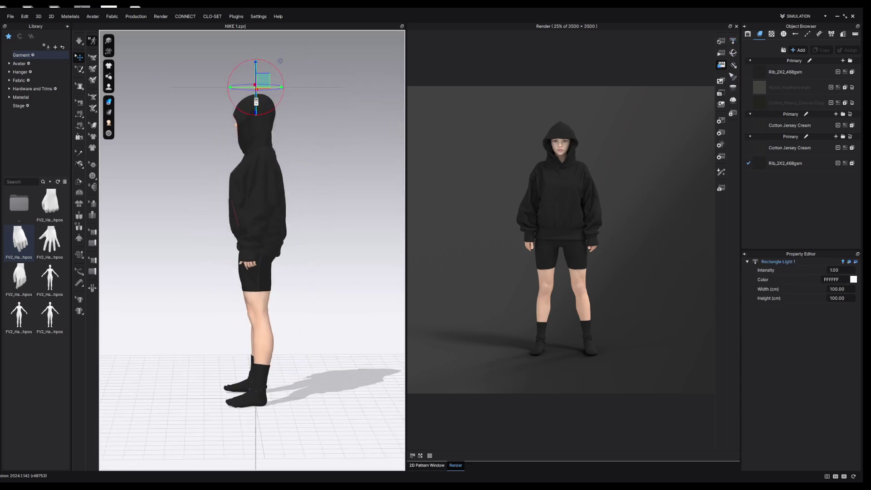
scroll(281, 61, down, 3)
right_drag(280, 61, 299, 131)
drag(300, 132, 223, 181)
right_drag(201, 181, 218, 187)
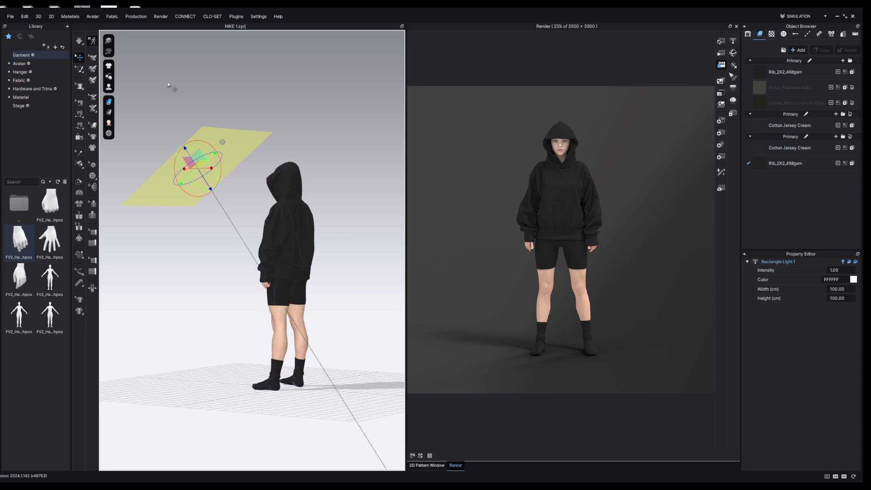
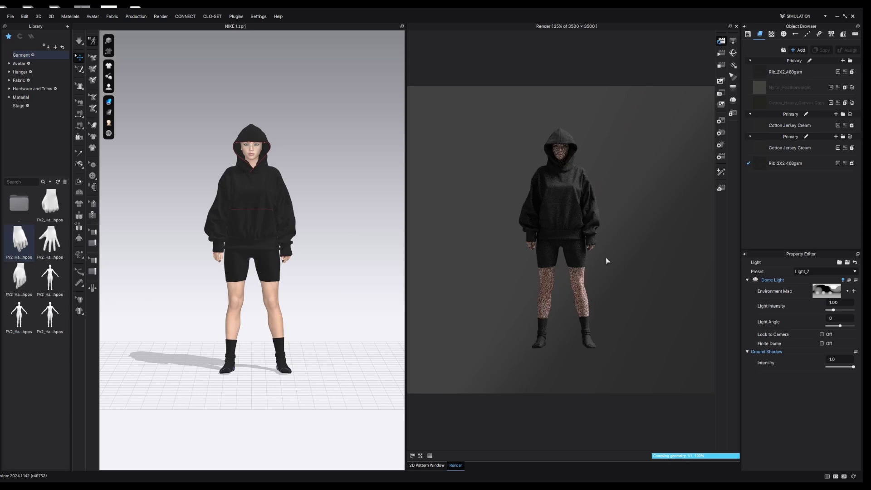
Set the light preset to Custom and switch the dome light off and back on to compare the render
scroll(606, 258, down, 2)
scroll(608, 263, up, 2)
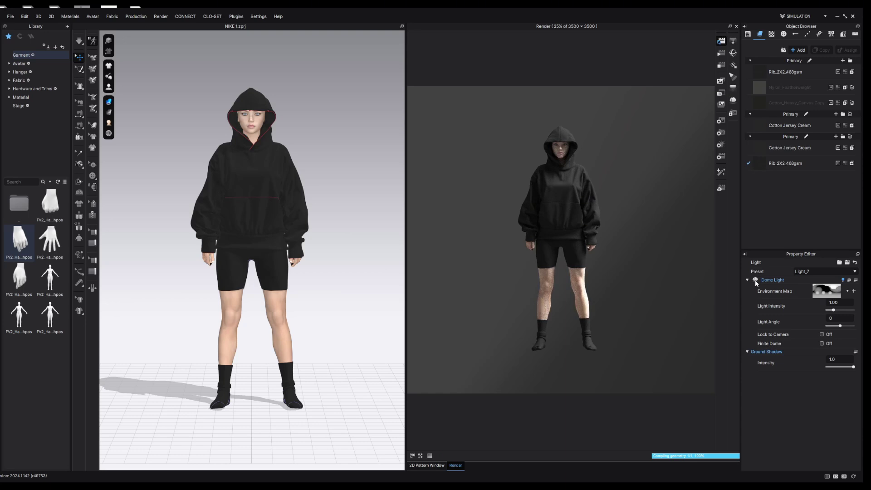
click(855, 271)
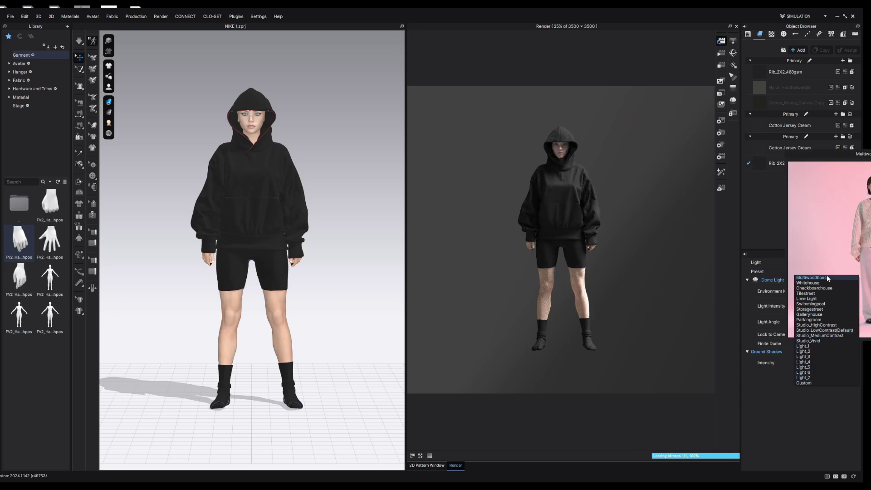
click(805, 383)
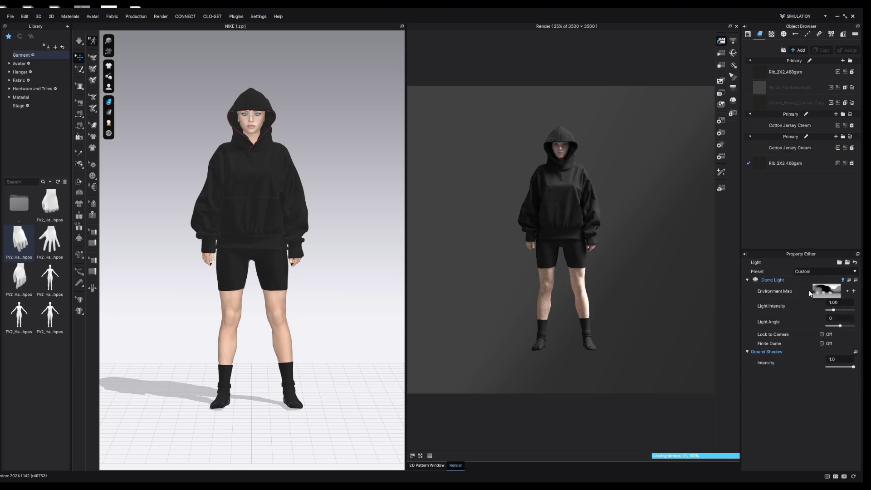
click(843, 280)
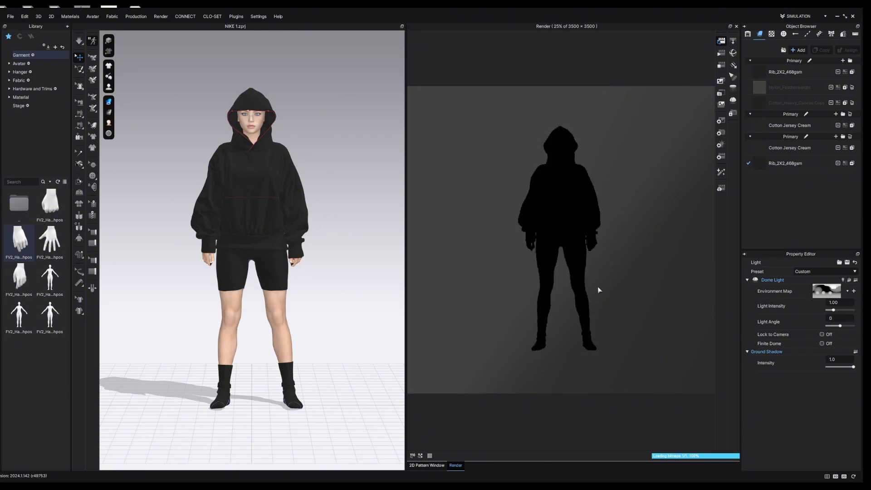
click(842, 280)
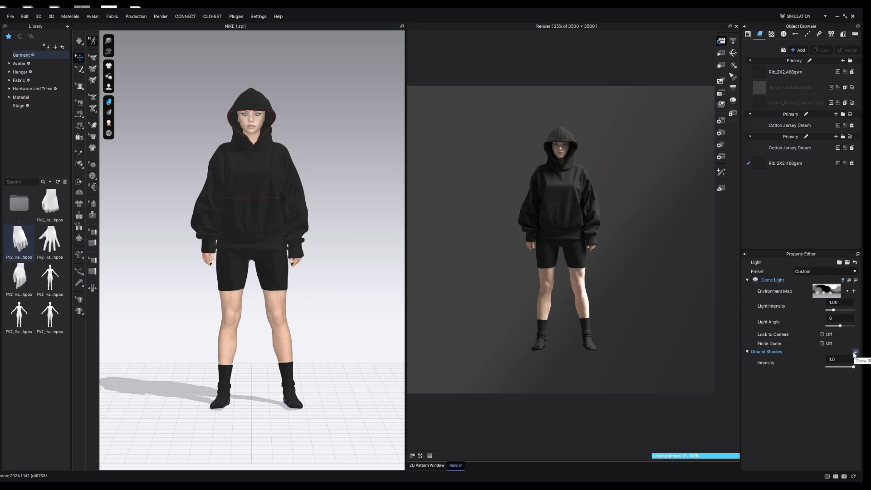
Compare the render with and without the ground shadow and leave the shadow turned on
click(855, 352)
click(856, 354)
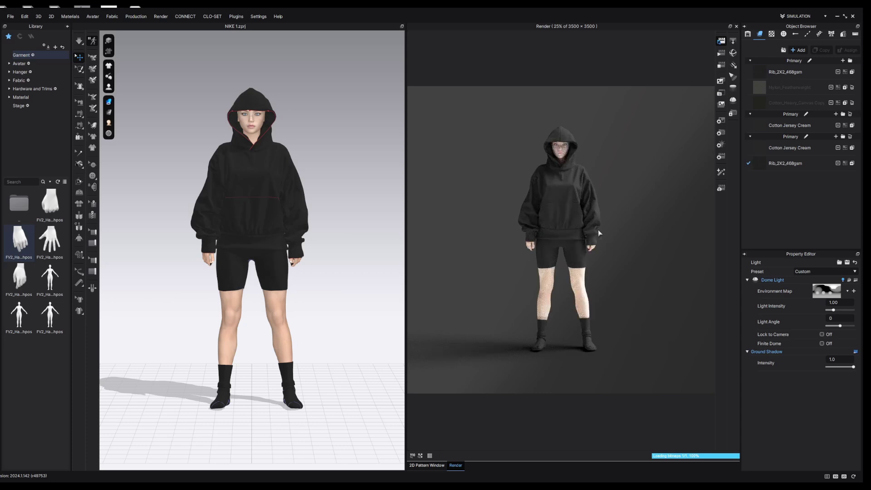
click(855, 352)
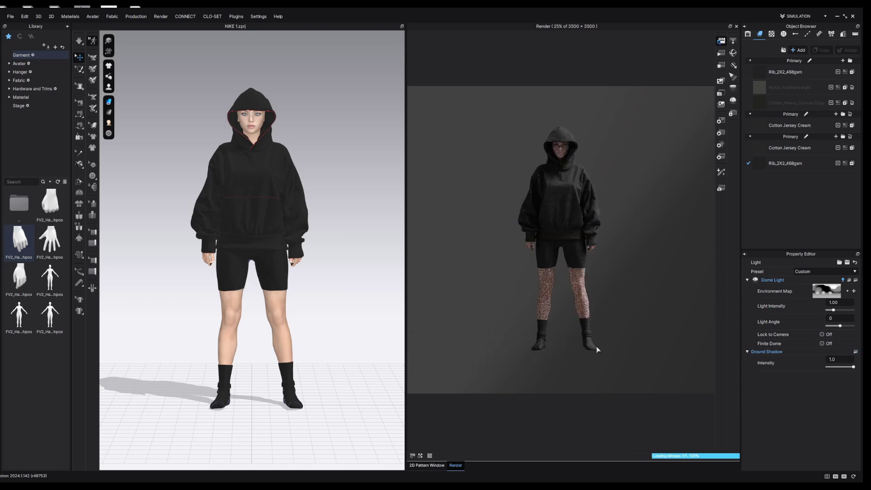
click(855, 352)
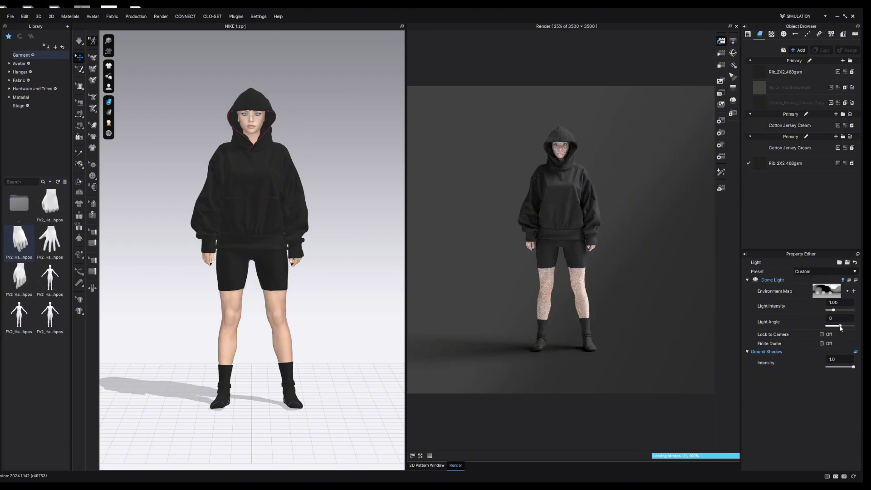
Try a dome light angle of -62, undo it, and lock the dome light to the camera
drag(841, 327, 837, 330)
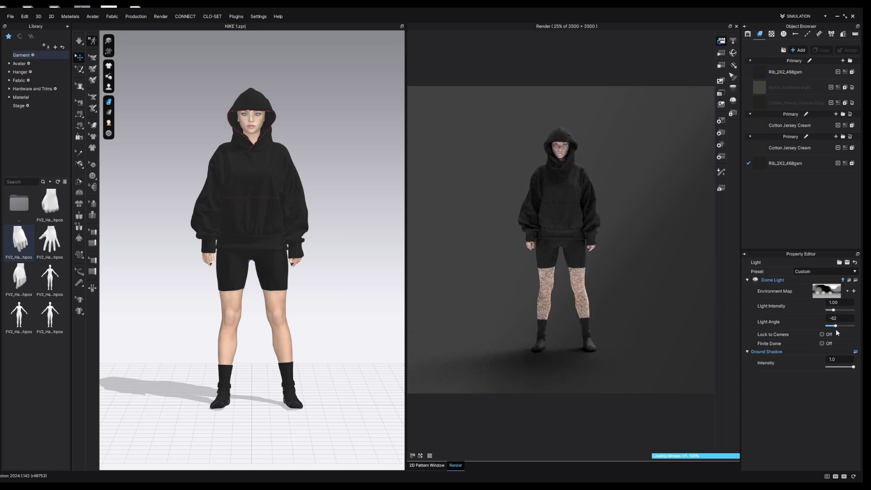
key(ctrl+z)
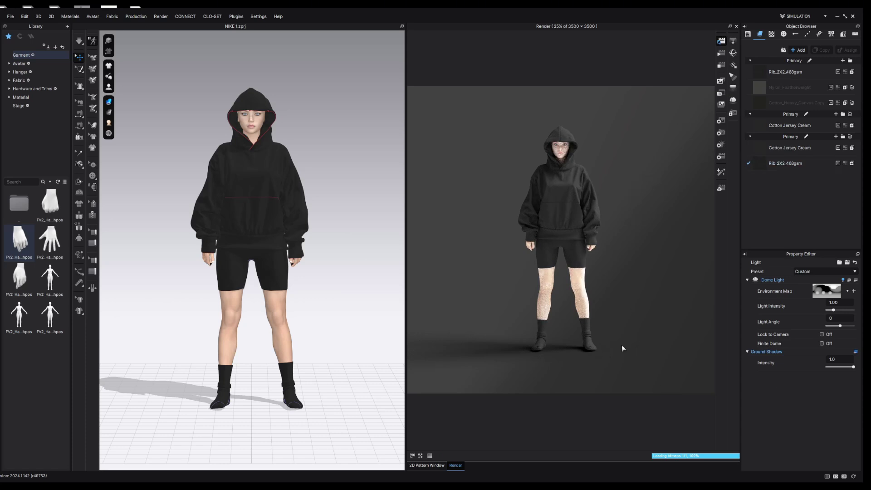
right_drag(299, 261, 242, 264)
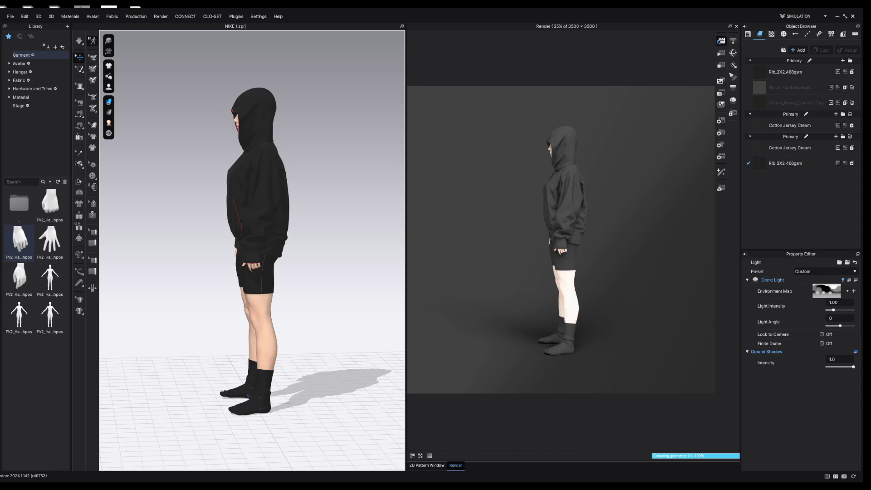
right_drag(376, 275, 431, 272)
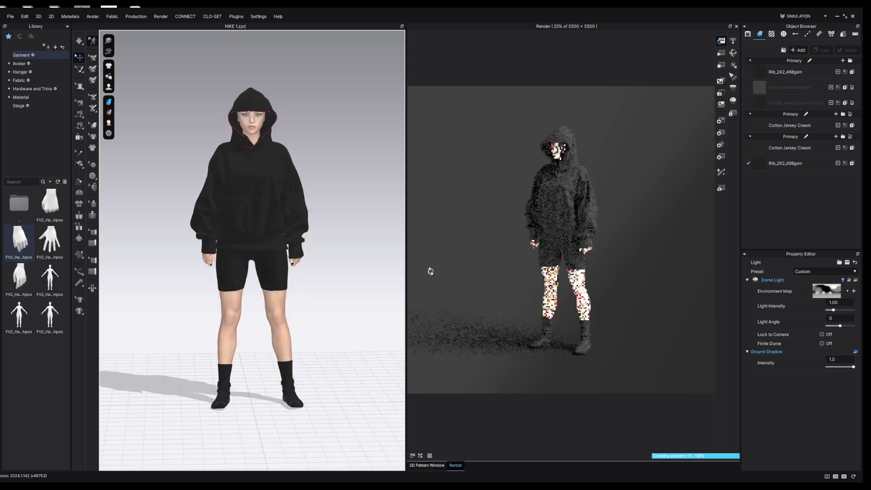
click(822, 334)
right_drag(346, 253, 267, 248)
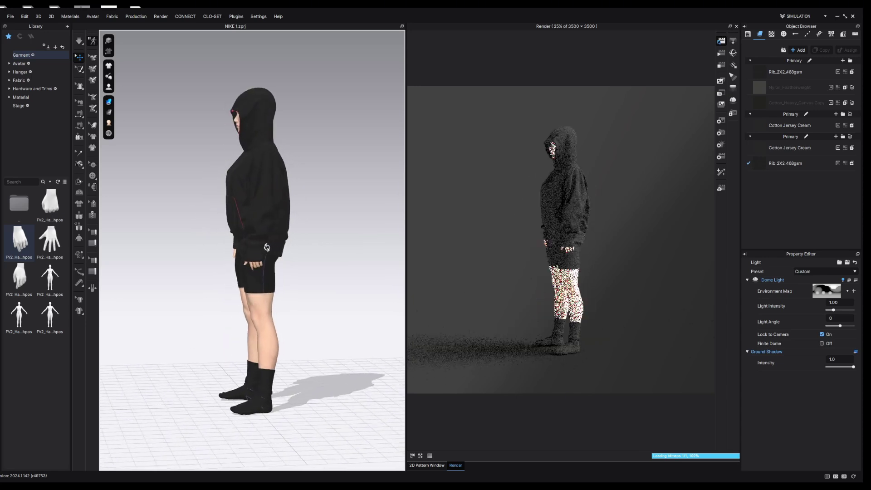
In the render properties, set the engine to GPU (CUDA), try a noise threshold of 0.100 and return it to 0.001
click(722, 155)
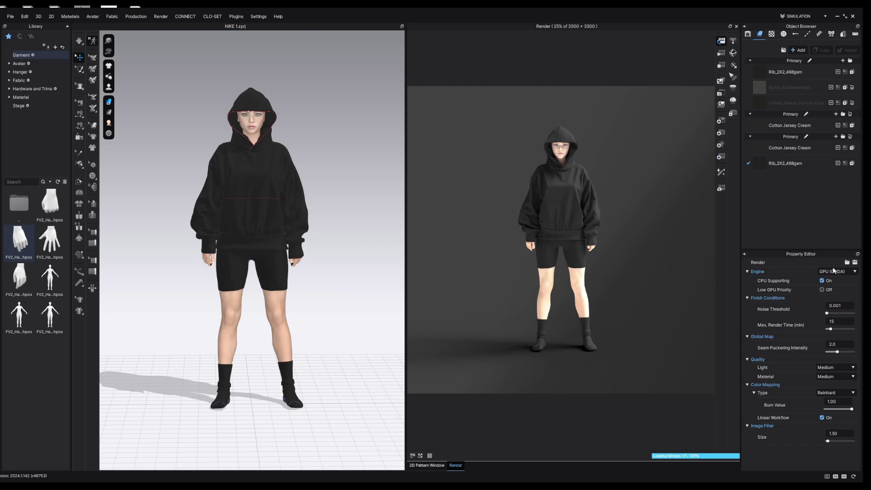
click(849, 271)
click(831, 284)
right_drag(321, 208, 308, 206)
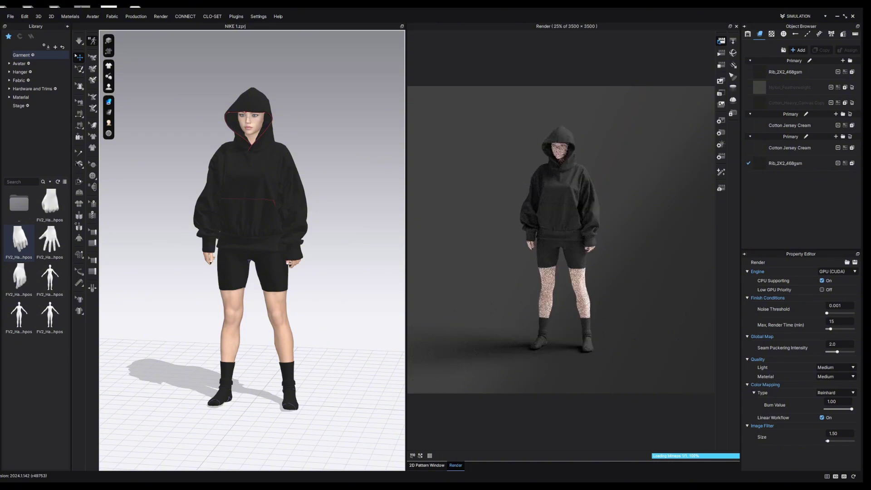
drag(827, 314, 864, 318)
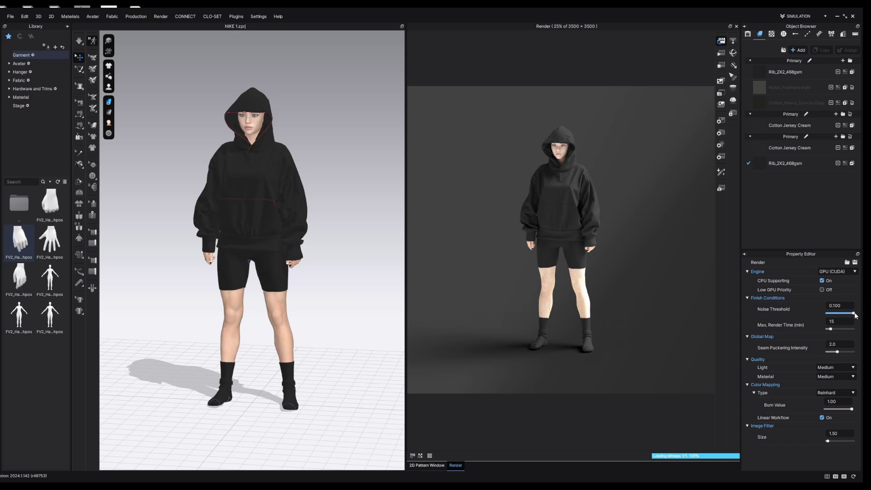
drag(853, 314, 783, 311)
Try a maximum render time of 100 minutes and set it to 10 minutes
drag(829, 328, 864, 332)
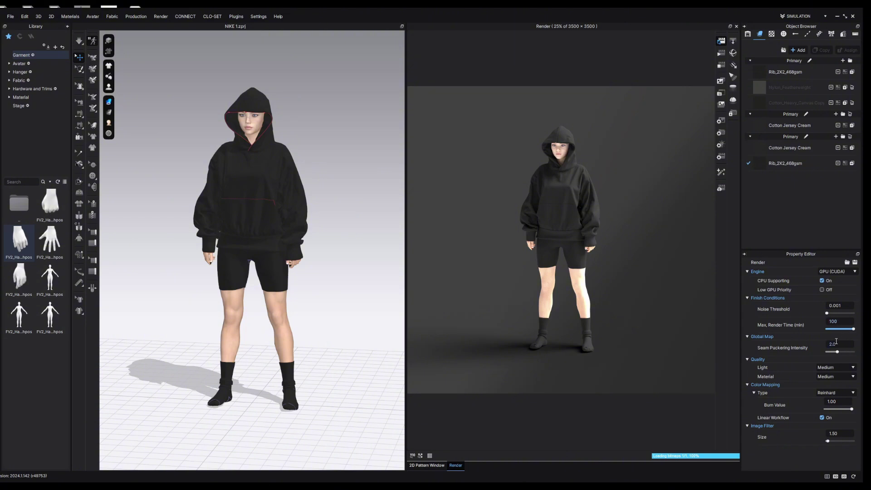
drag(855, 329, 835, 332)
double_click(842, 322)
text(10)
key(Return)
Set both the light quality and the material quality of the render to Very High
click(852, 369)
click(840, 377)
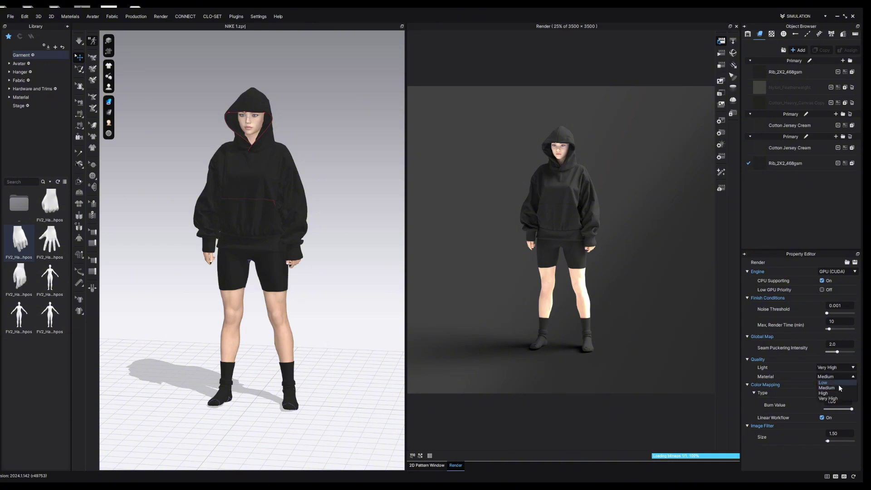
click(839, 399)
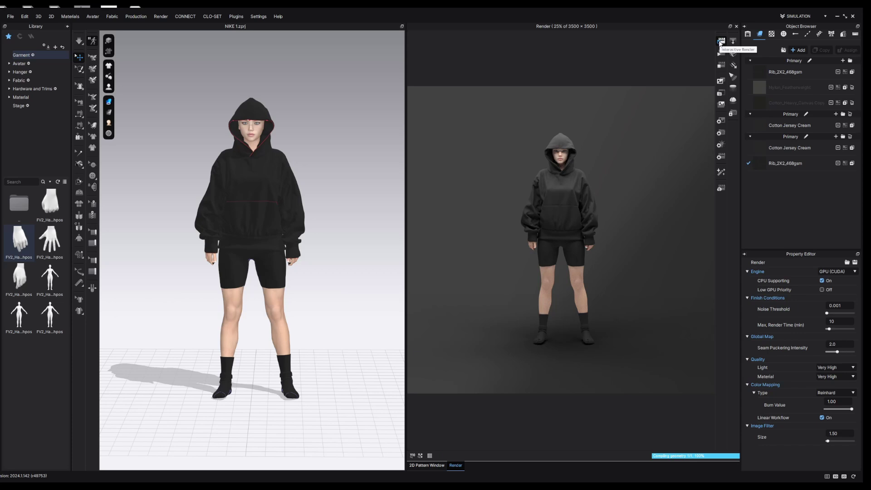
Run the interactive render and apply the Light_3 preset to the scene lighting
click(721, 41)
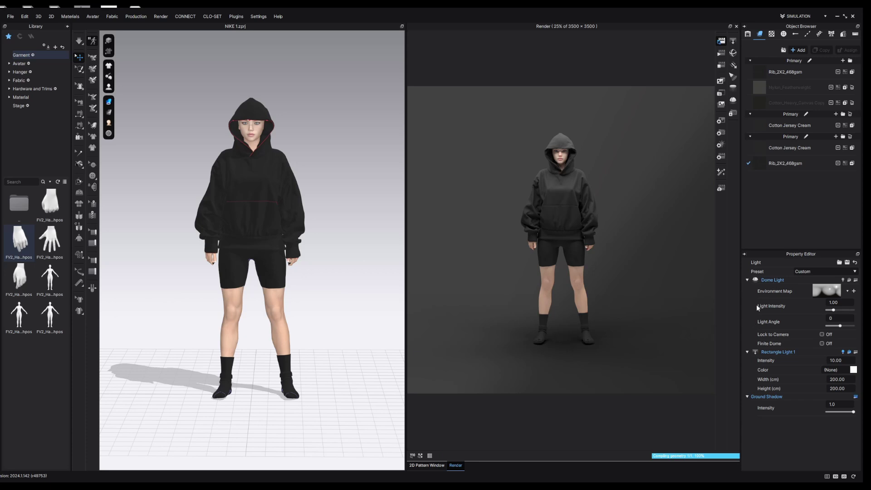
click(823, 272)
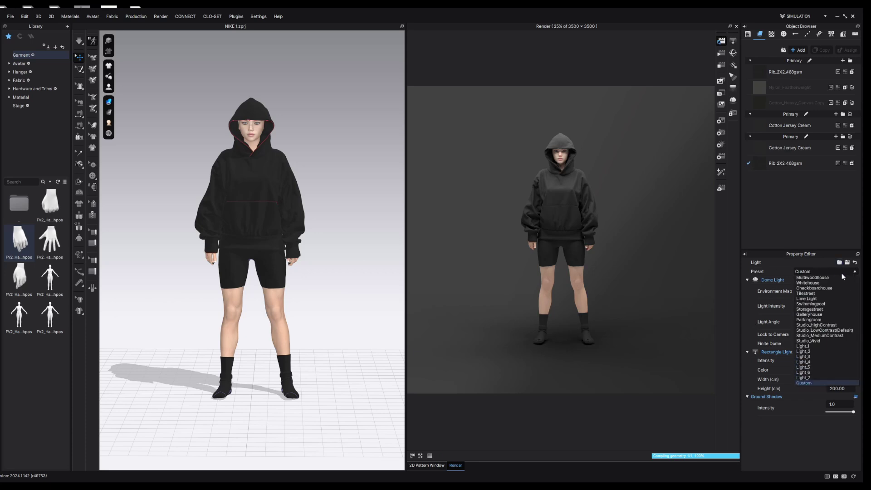
click(804, 383)
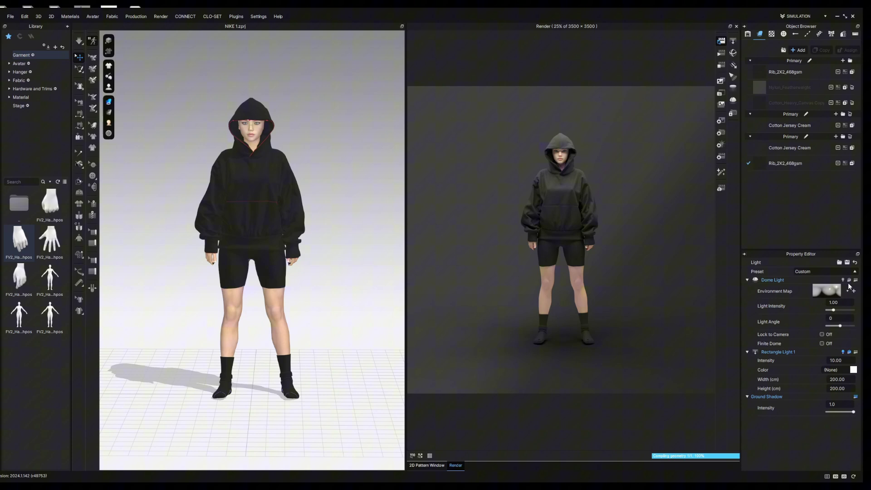
click(826, 274)
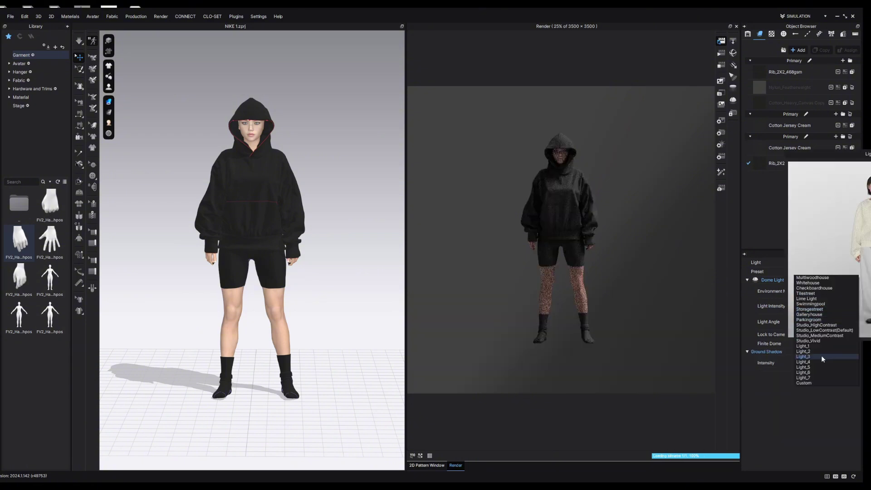
click(822, 355)
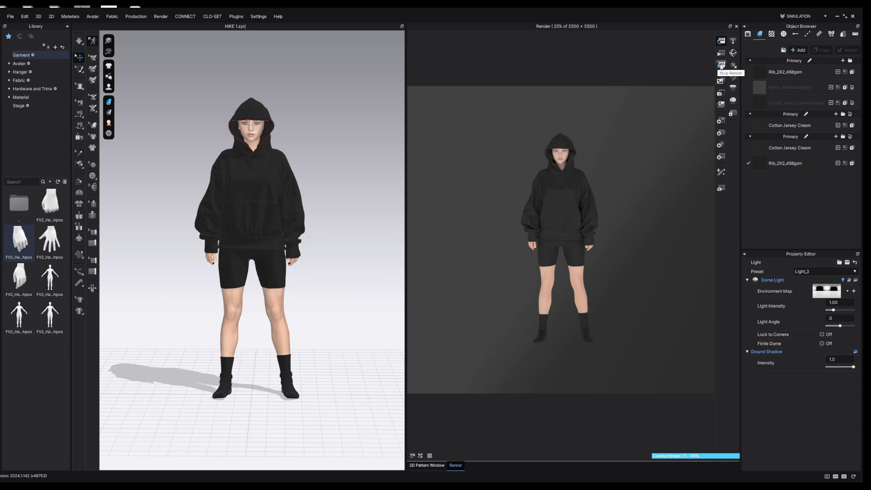
Stop the interactive render, start the final image render and display the render properties
click(721, 67)
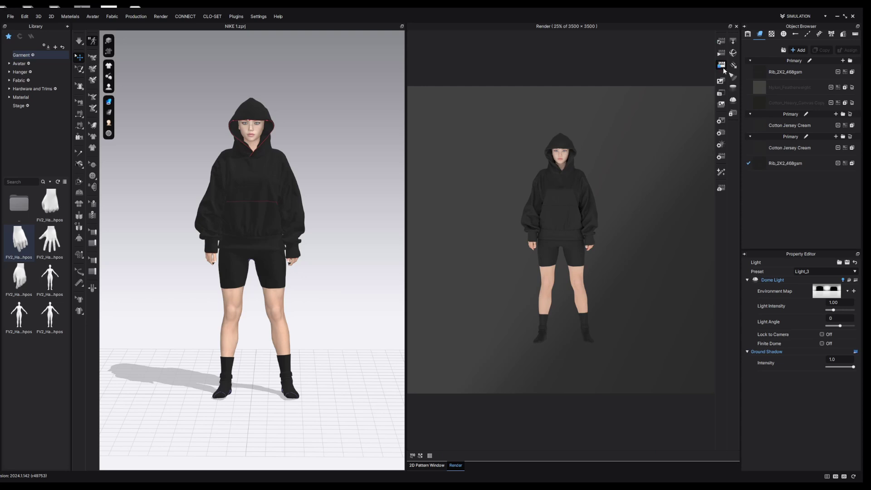
click(721, 43)
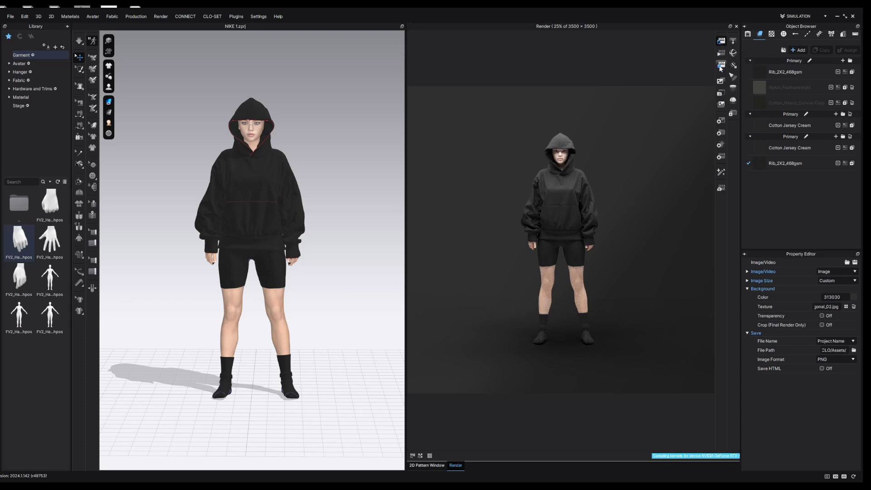
click(721, 67)
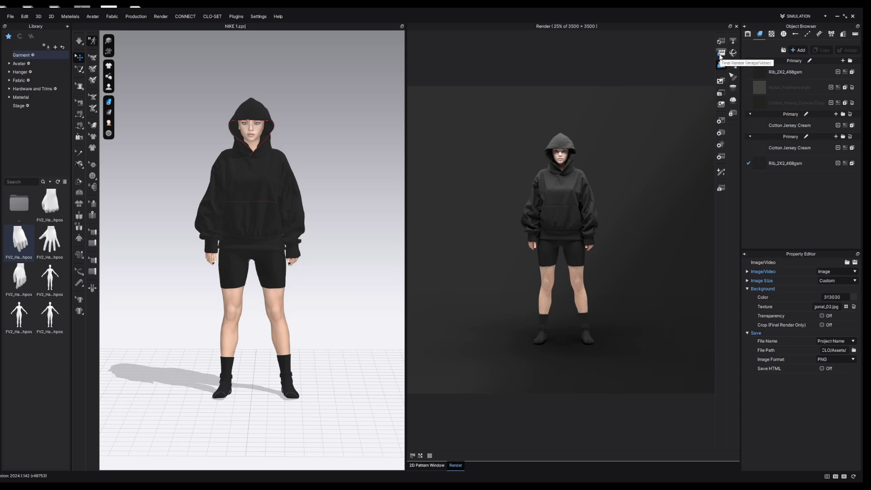
click(721, 55)
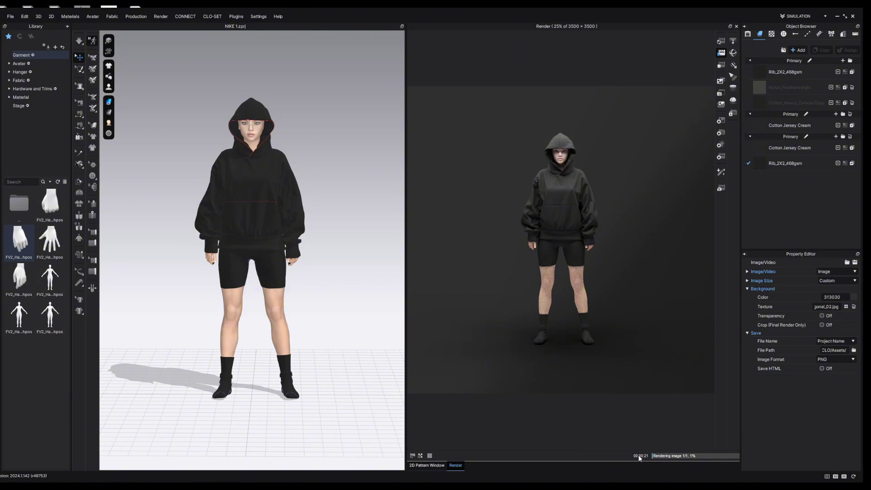
click(721, 159)
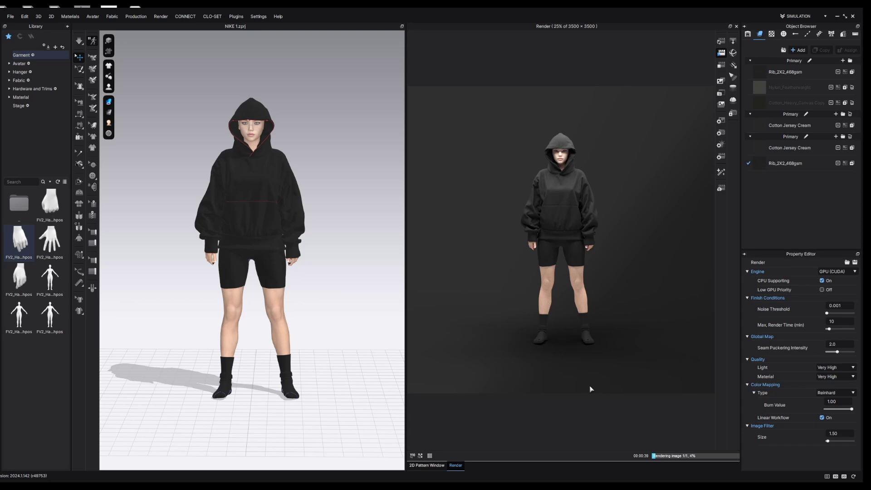
click(692, 456)
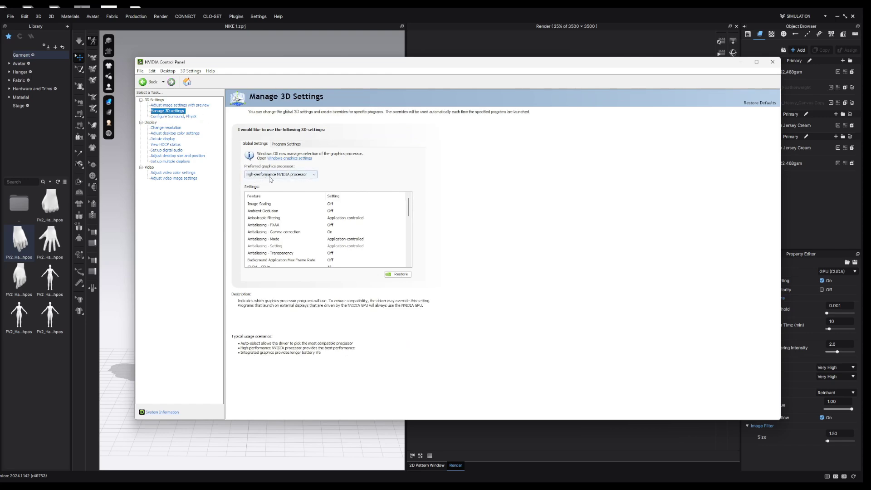
In NVIDIA Control Panel, set the global preferred graphics processor to High-performance NVIDIA processor
click(314, 176)
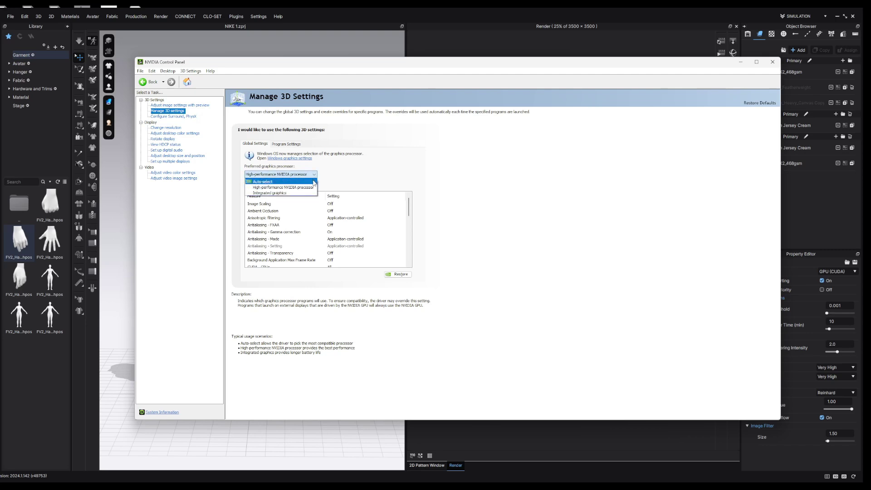
click(285, 189)
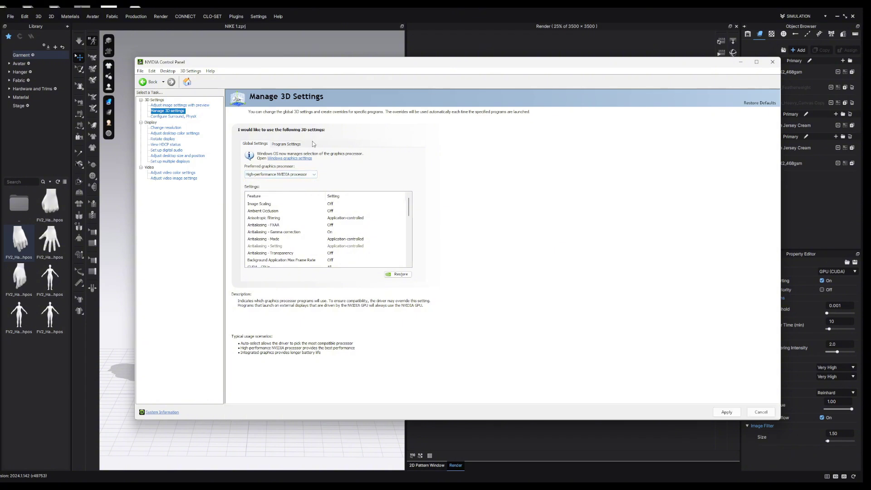
In the program-specific 3D settings, select CLO Virtual Fashion Inc - Clo3D and open its preferred graphics processor options
click(288, 144)
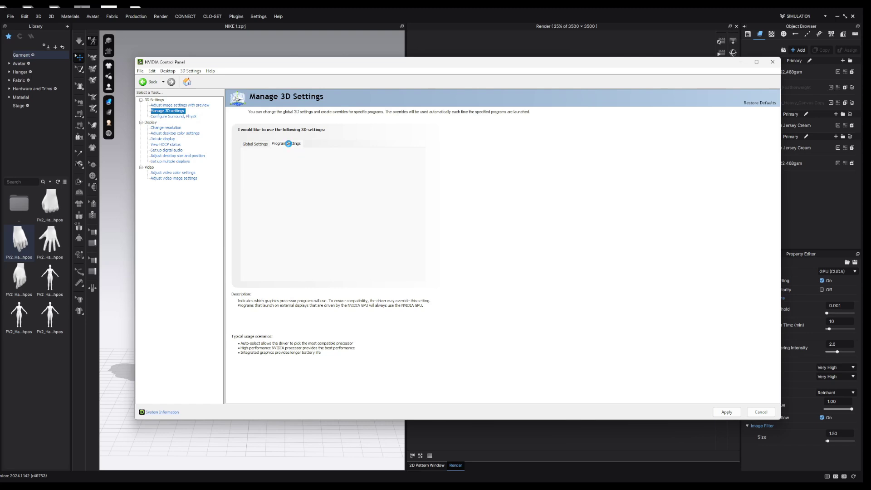
click(310, 175)
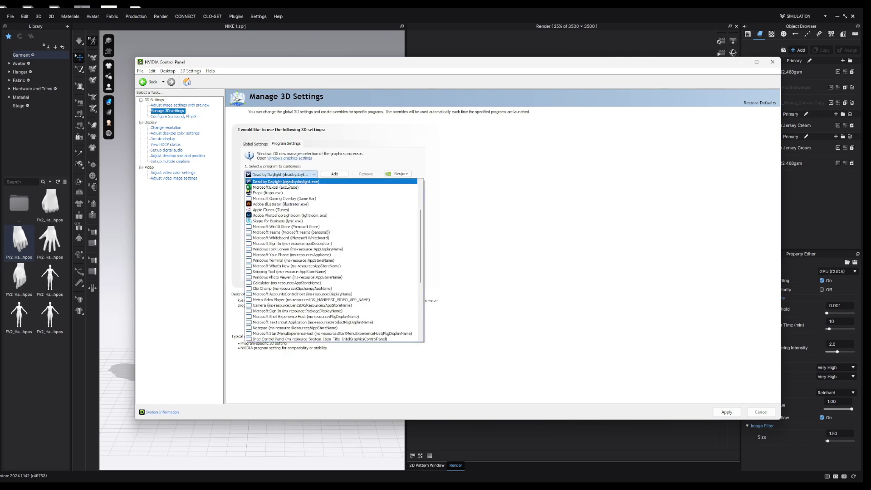
scroll(279, 213, up, 3)
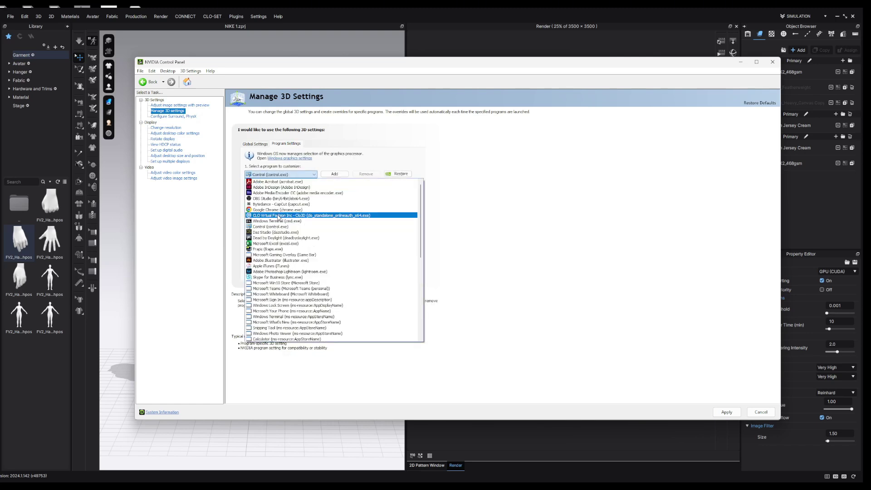
click(287, 216)
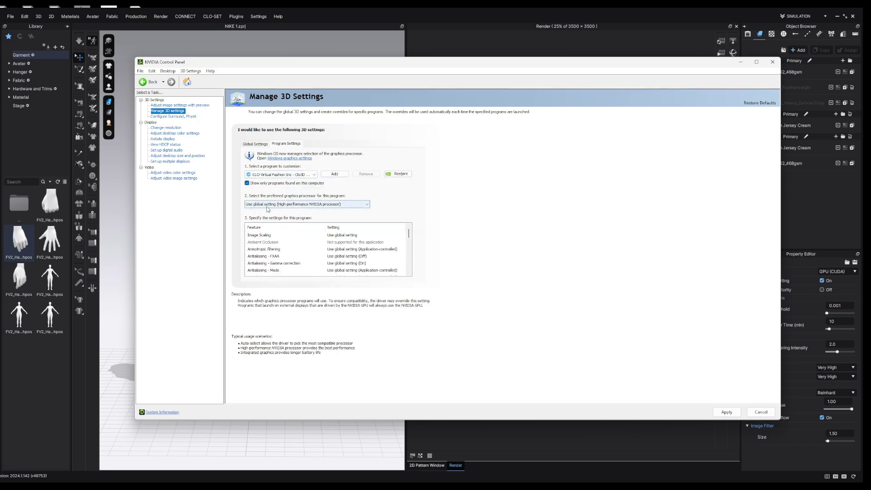
click(338, 208)
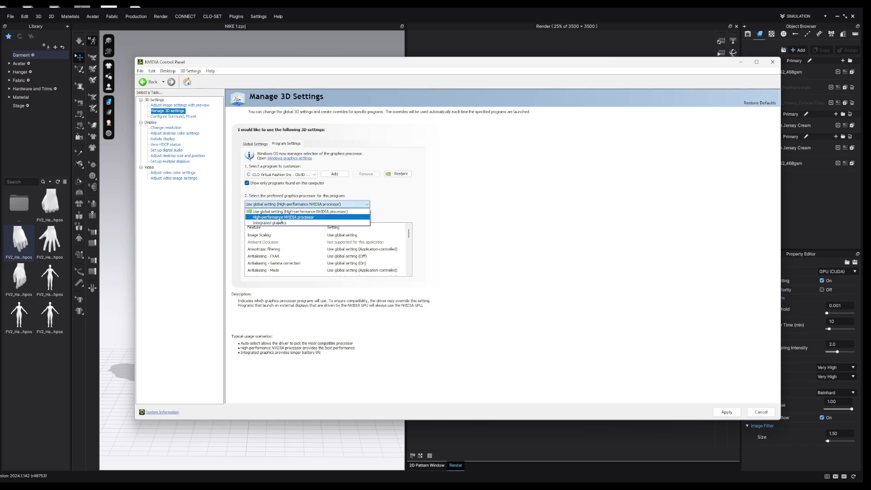